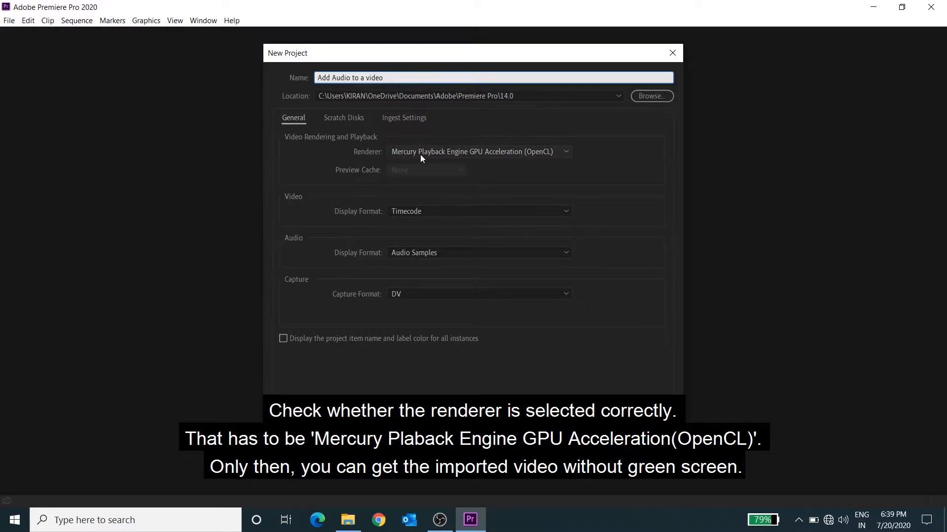
# Step: Choose Mercury Playback Engine GPU Acceleration (OpenCL) as the renderer and create the project
pyautogui.click(499, 154)
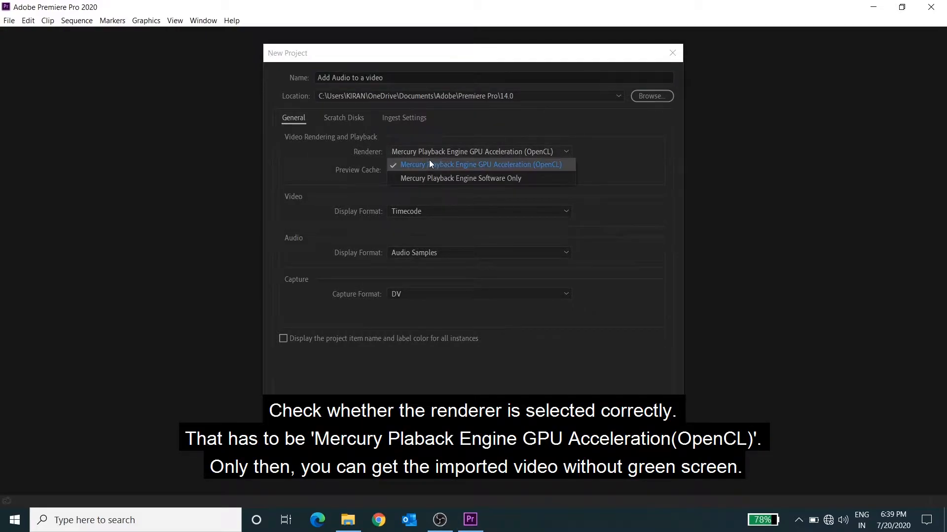
pyautogui.click(533, 166)
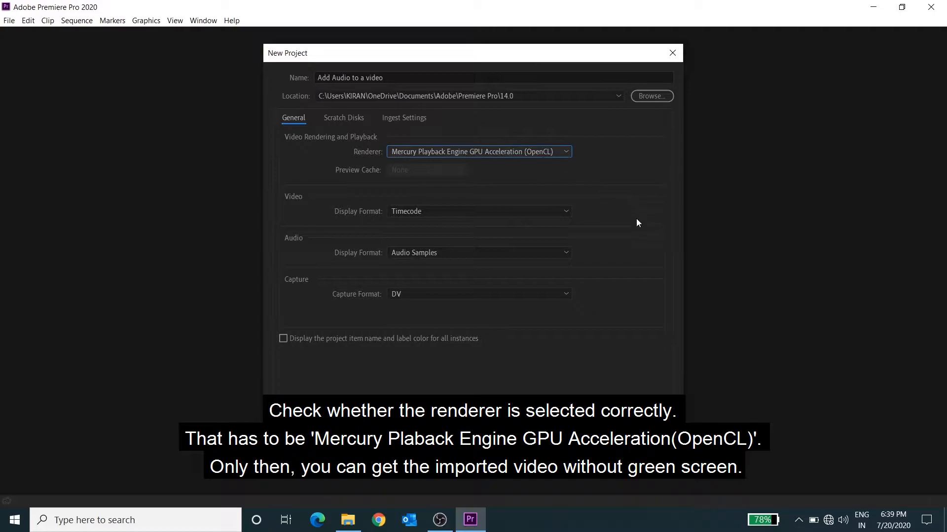
pyautogui.click(592, 440)
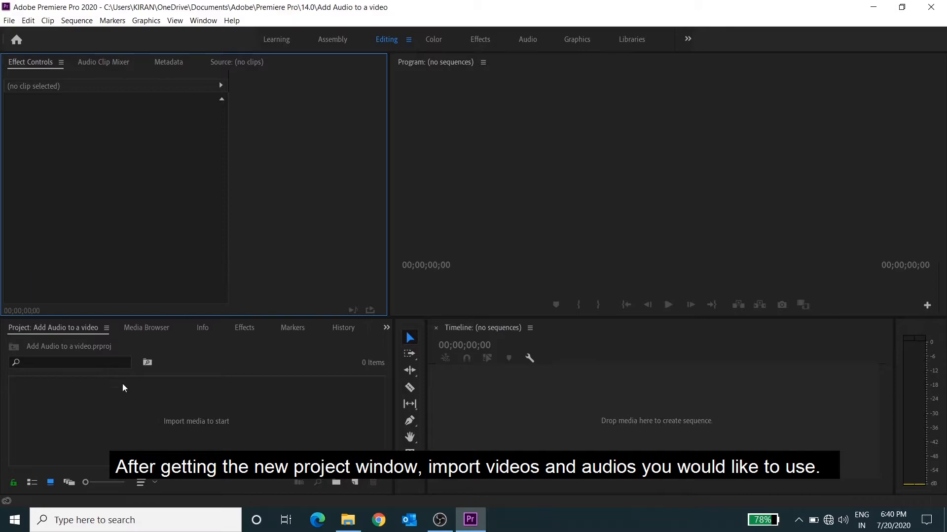
# Step: Import the videos Hands - 421, Hearts - 5247 and Wedding Rings - 5131 from New Volume (F:) into the project
pyautogui.click(208, 422)
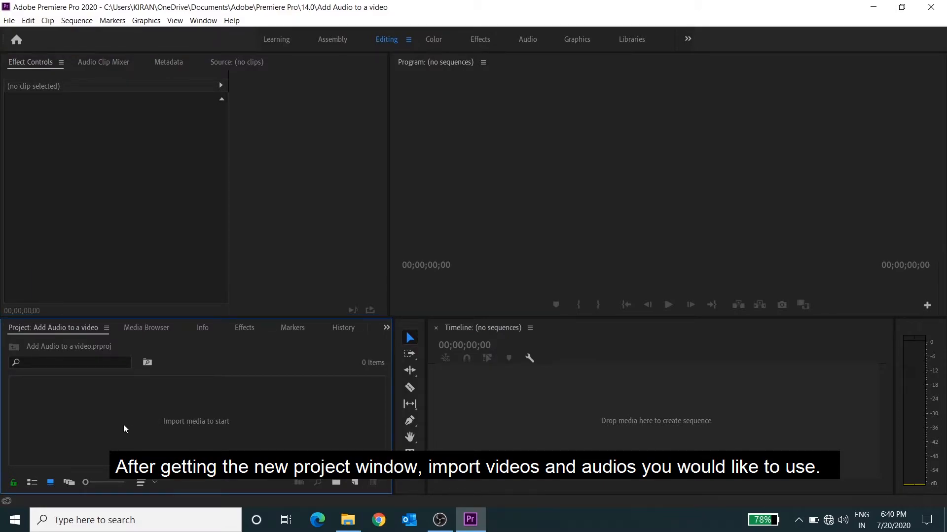
pyautogui.doubleClick(84, 424)
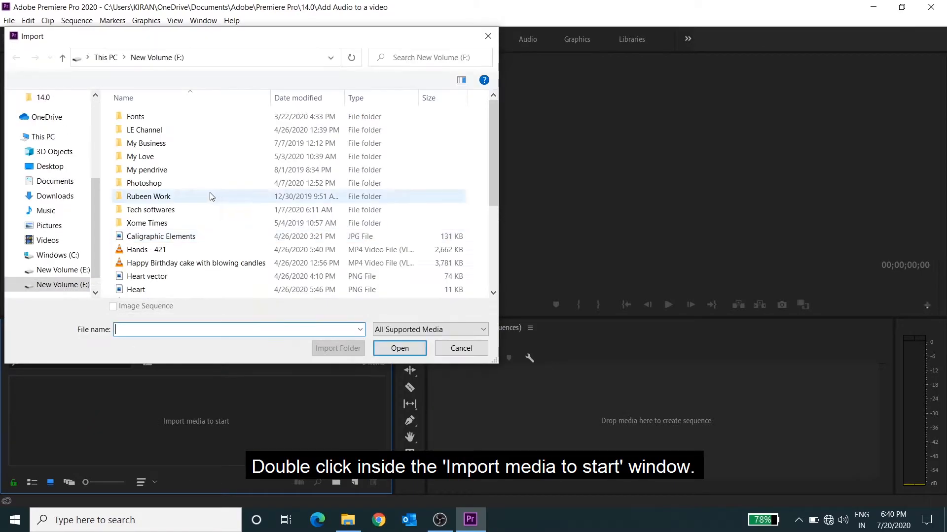
pyautogui.click(151, 133)
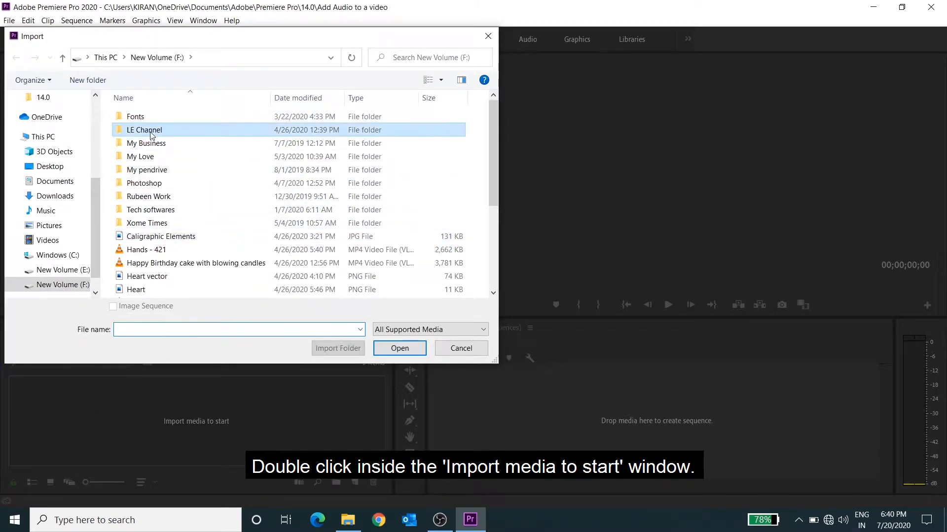
pyautogui.doubleClick(151, 130)
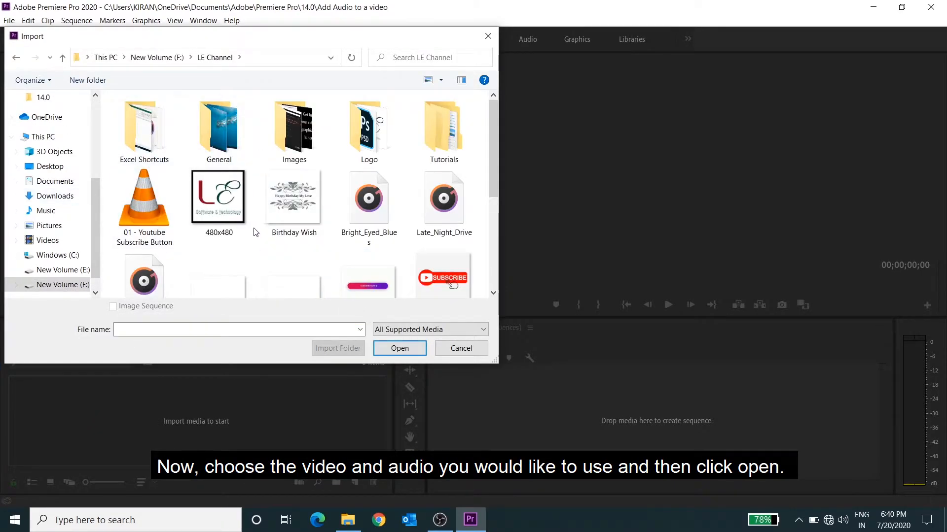
pyautogui.scroll(-2, 219, 207)
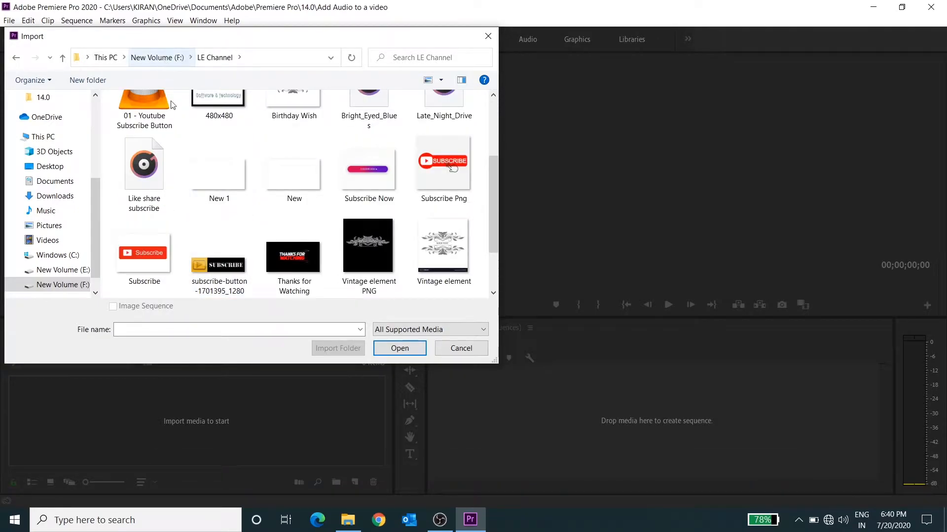
pyautogui.click(157, 58)
pyautogui.scroll(-2, 211, 260)
pyautogui.click(165, 176)
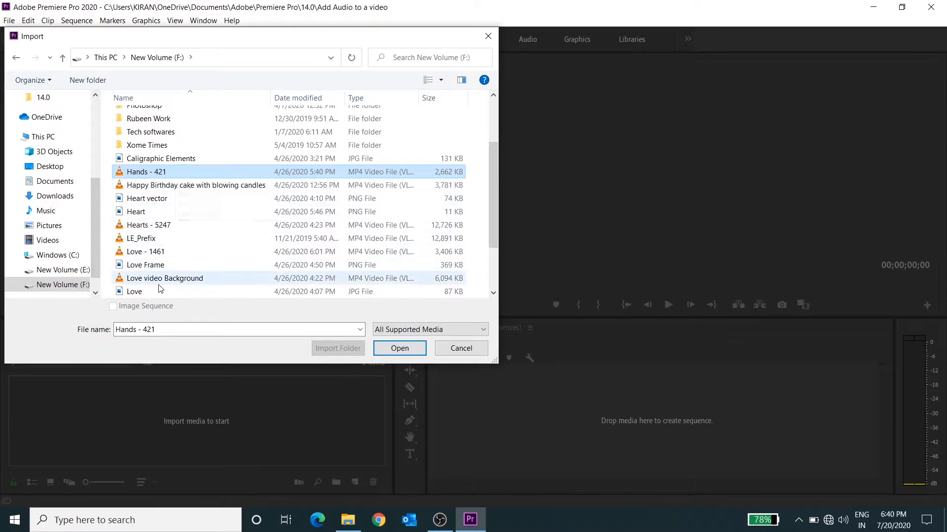
pyautogui.keyDown('ctrl'); pyautogui.click(164, 228); pyautogui.keyUp('ctrl')
pyautogui.scroll(-2, 165, 281)
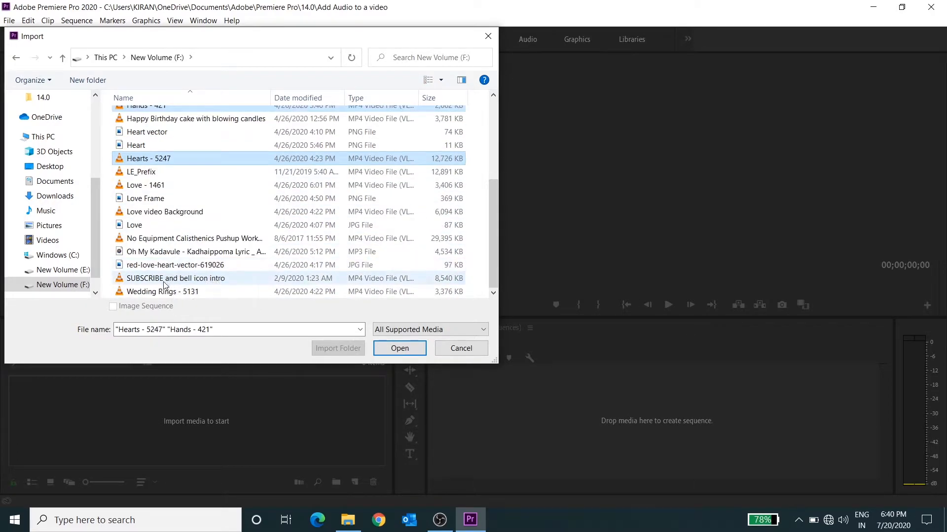
pyautogui.keyDown('ctrl'); pyautogui.click(167, 294); pyautogui.keyUp('ctrl')
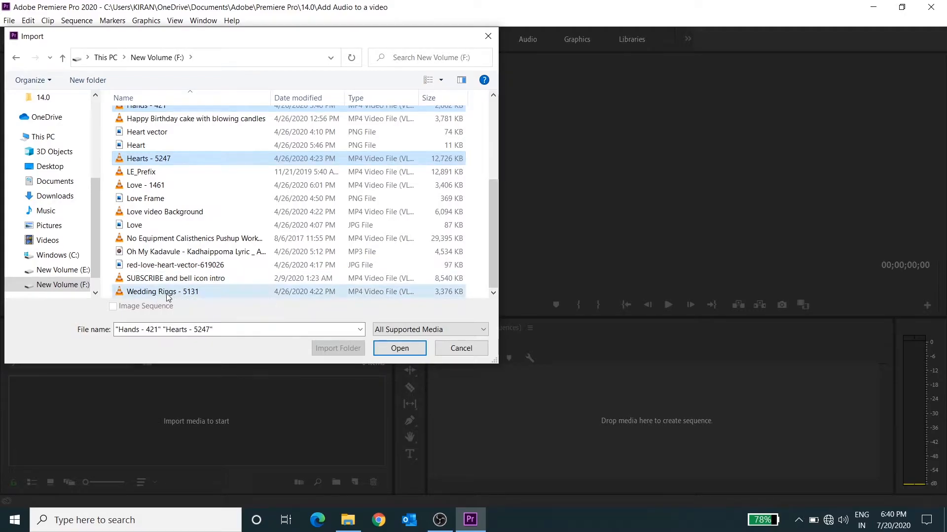
pyautogui.click(400, 348)
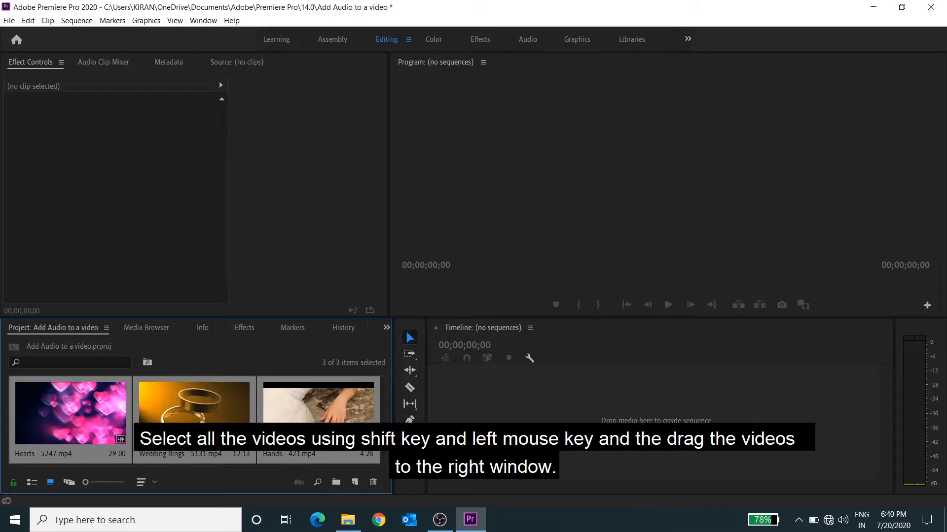
# Step: Place all three imported videos together on the empty timeline to create a sequence
pyautogui.click(83, 410)
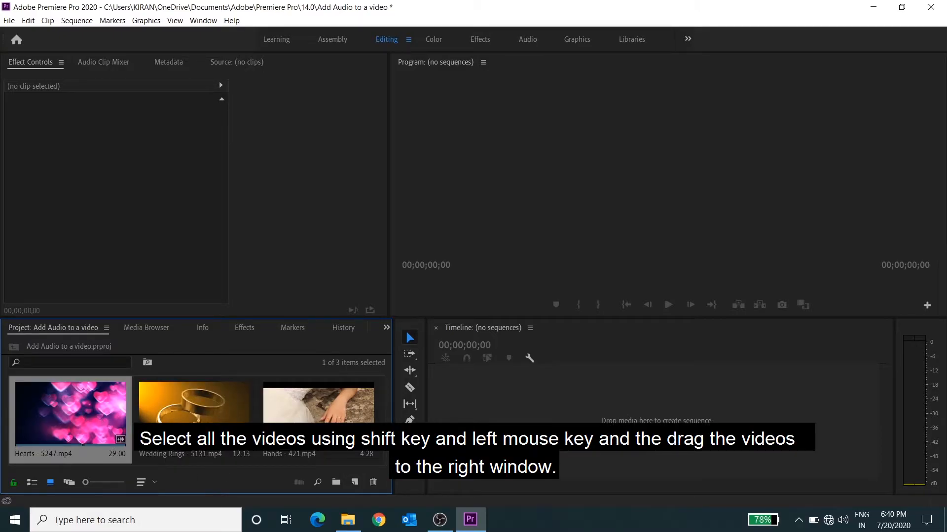
pyautogui.keyDown('shift'); pyautogui.click(322, 414); pyautogui.keyUp('shift')
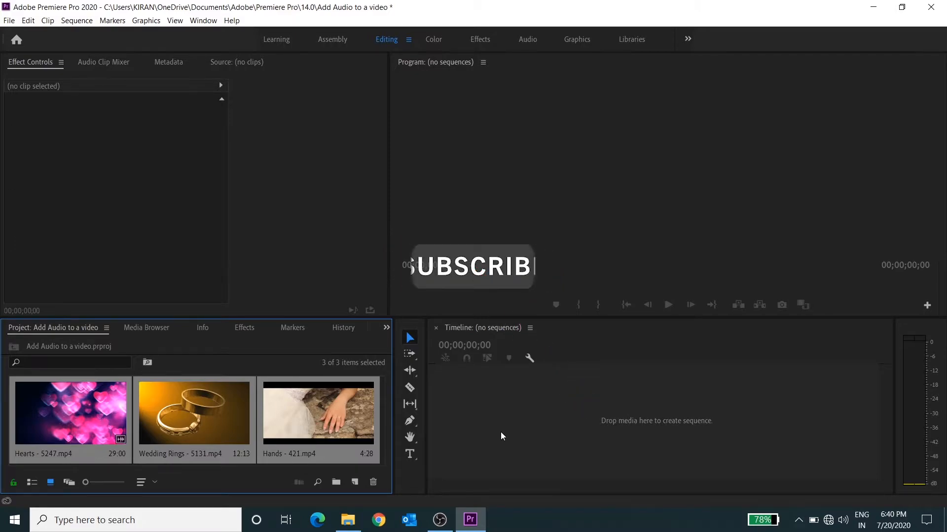
pyautogui.moveTo(309, 410); pyautogui.dragTo(580, 417)
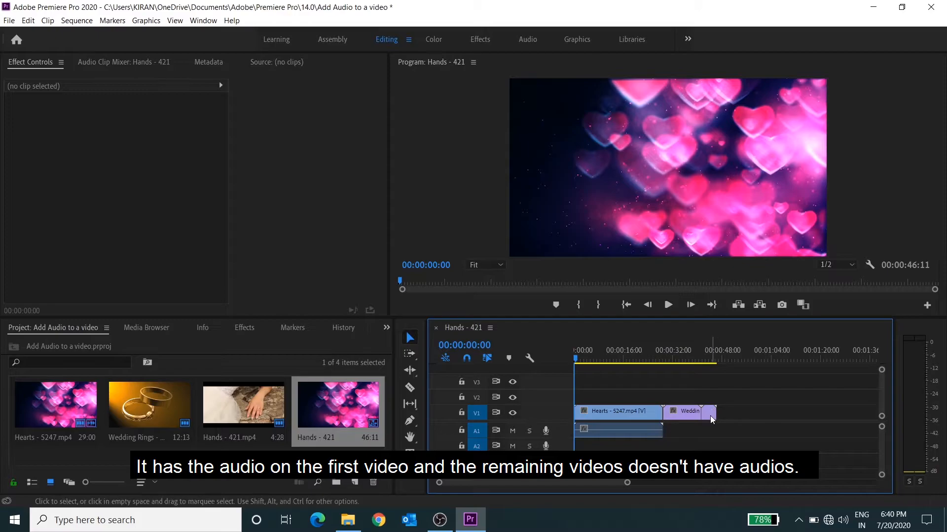
# Step: Play the sequence from the beginning through part of the Hearts - 5247.mp4 clip to check it
pyautogui.click(616, 411)
pyautogui.click(672, 307)
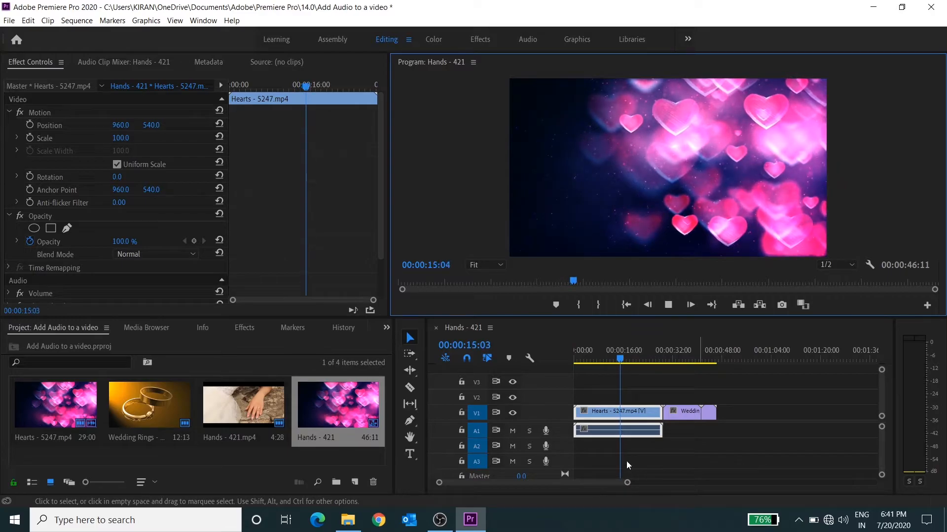
pyautogui.click(668, 306)
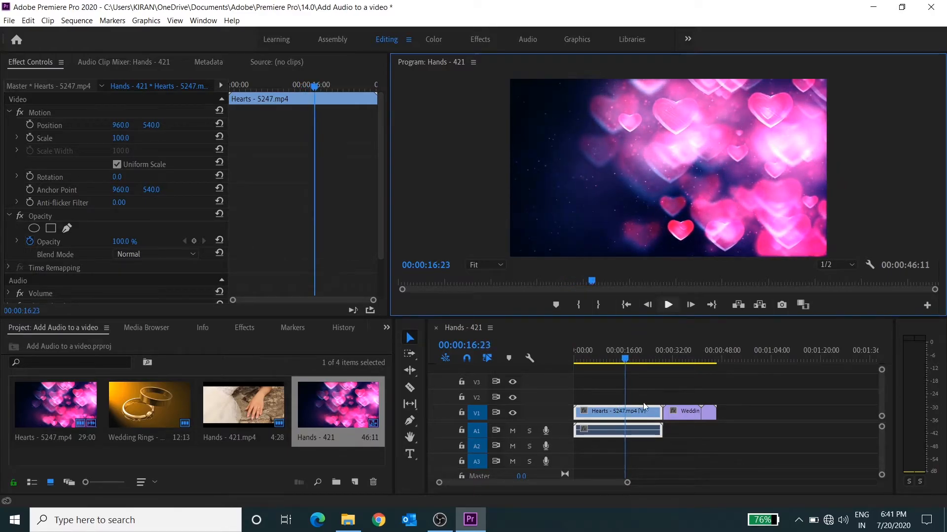
# Step: Unlink the audio of the Hearts - 5247.mp4 clip from its video and delete that audio from track A1
pyautogui.click(554, 429)
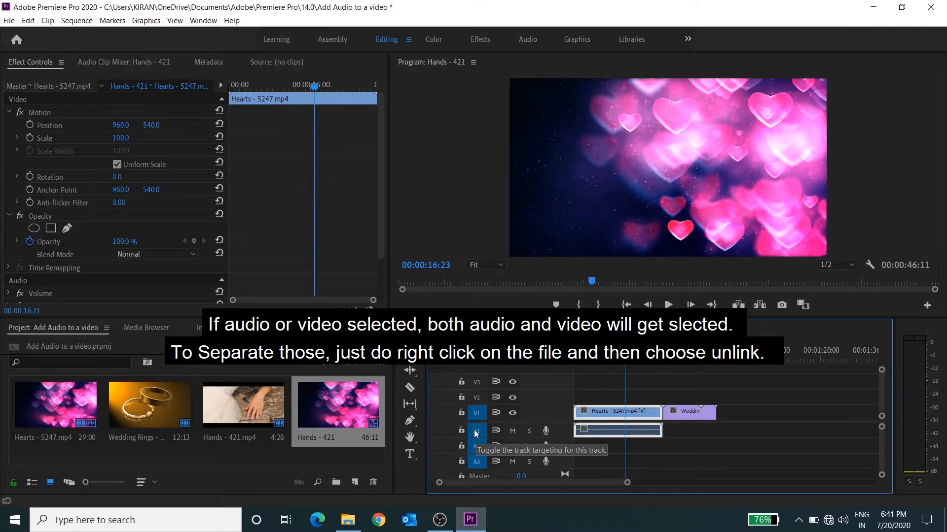
pyautogui.rightClick(605, 429)
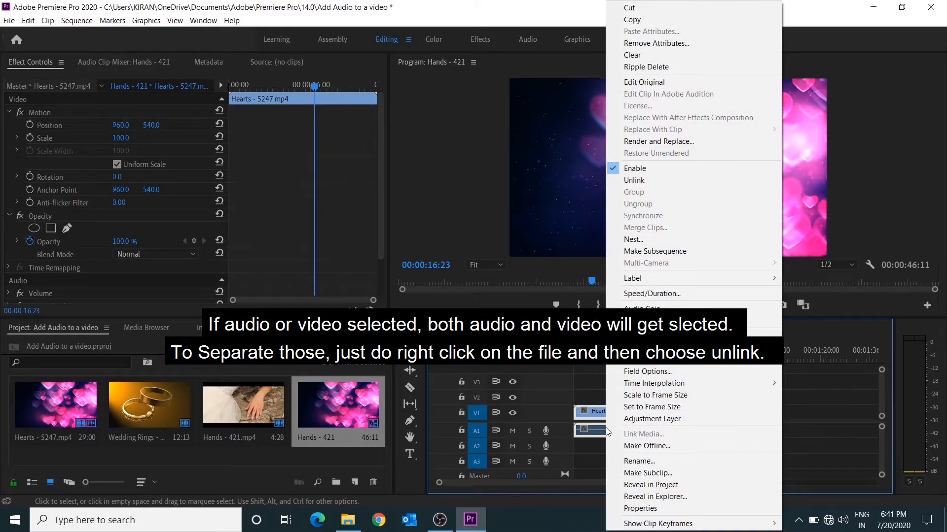
pyautogui.click(662, 180)
pyautogui.click(645, 429)
pyautogui.click(644, 415)
pyautogui.click(643, 429)
pyautogui.click(643, 417)
pyautogui.click(642, 434)
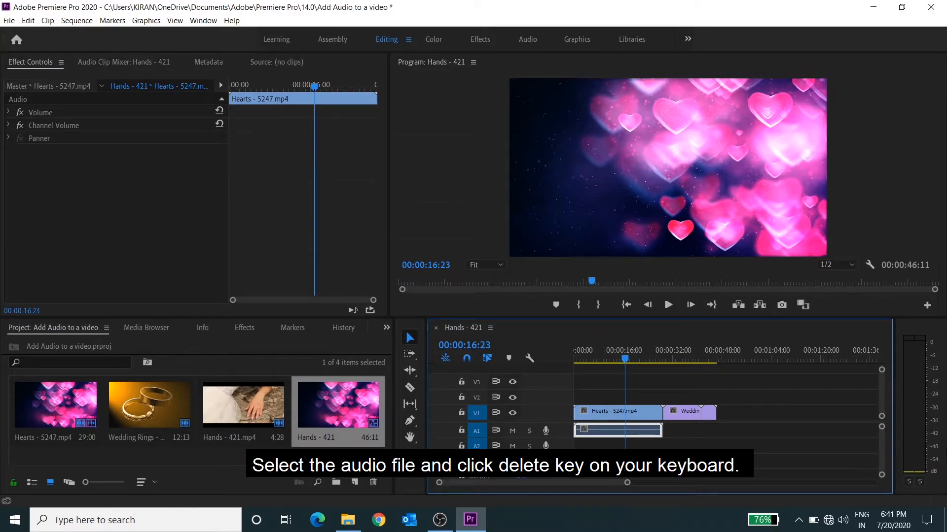
pyautogui.press('Delete')
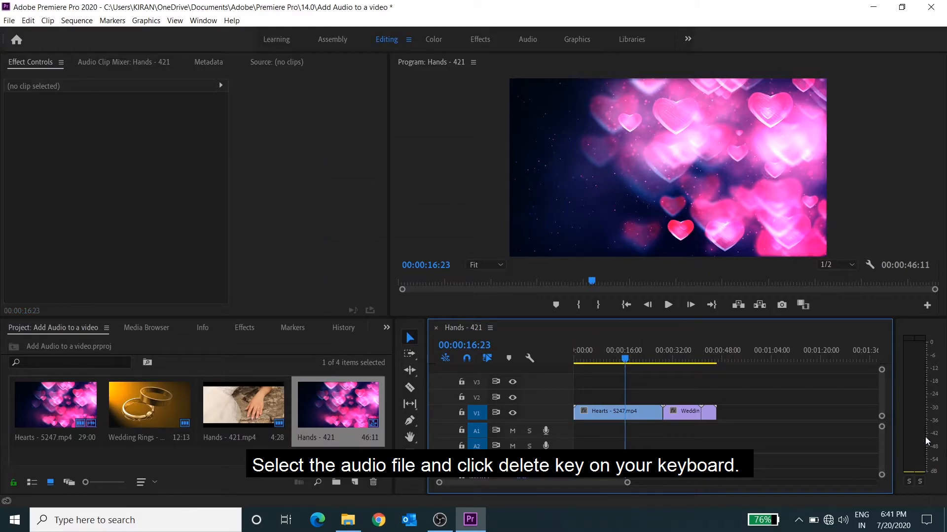
# Step: Import the Bright_Eyed_Blues audio file from the LE Channel folder and place it on track A1 at the start of the sequence
pyautogui.click(582, 362)
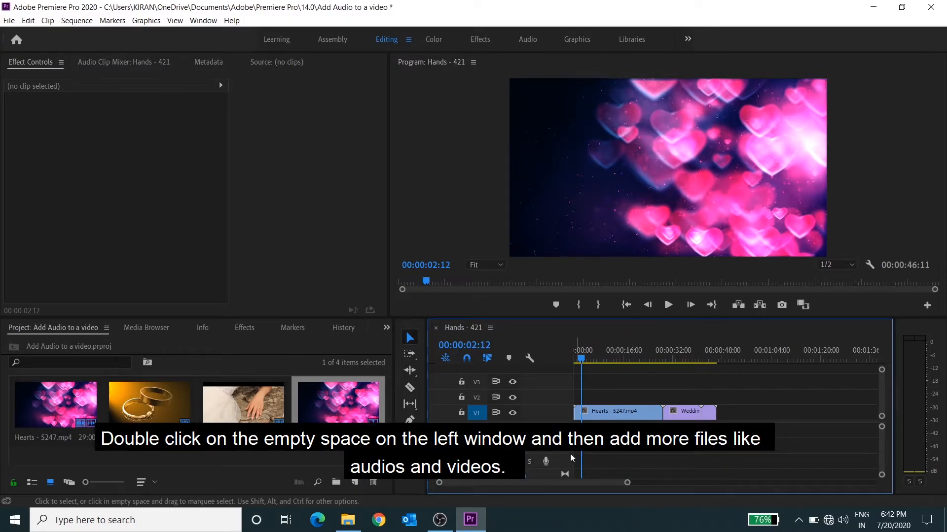
pyautogui.doubleClick(152, 458)
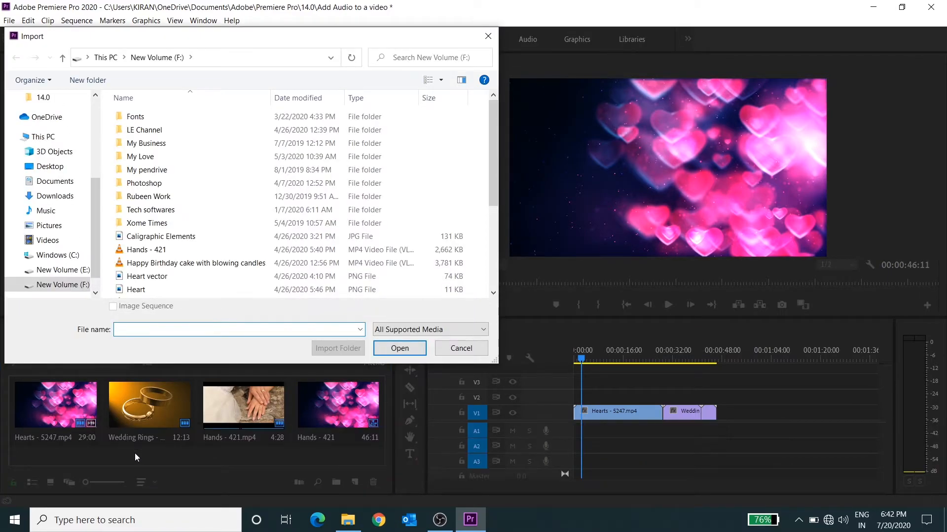
pyautogui.scroll(-2, 153, 202)
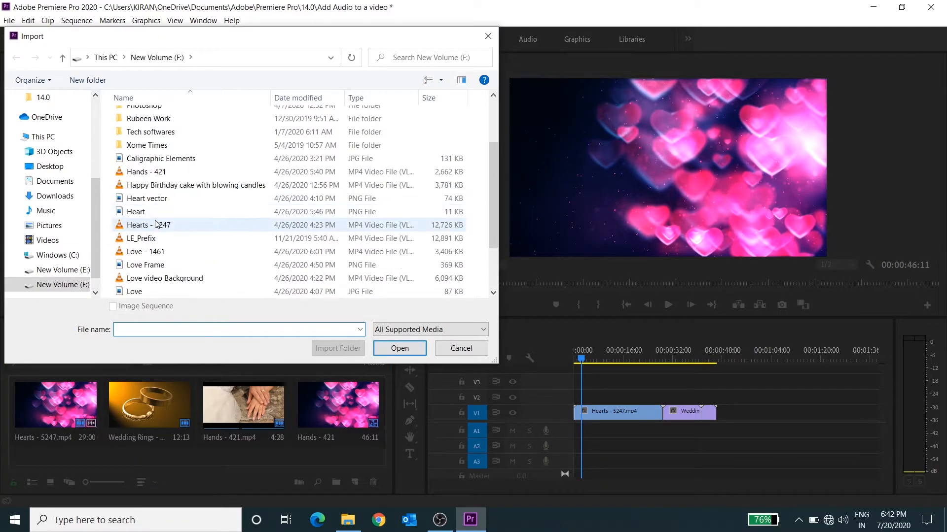
pyautogui.scroll(2, 157, 226)
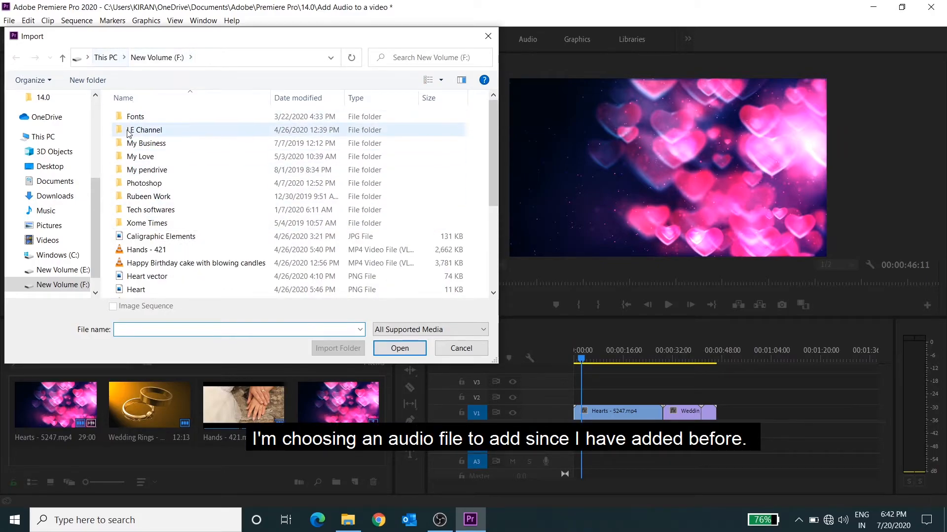
pyautogui.doubleClick(148, 130)
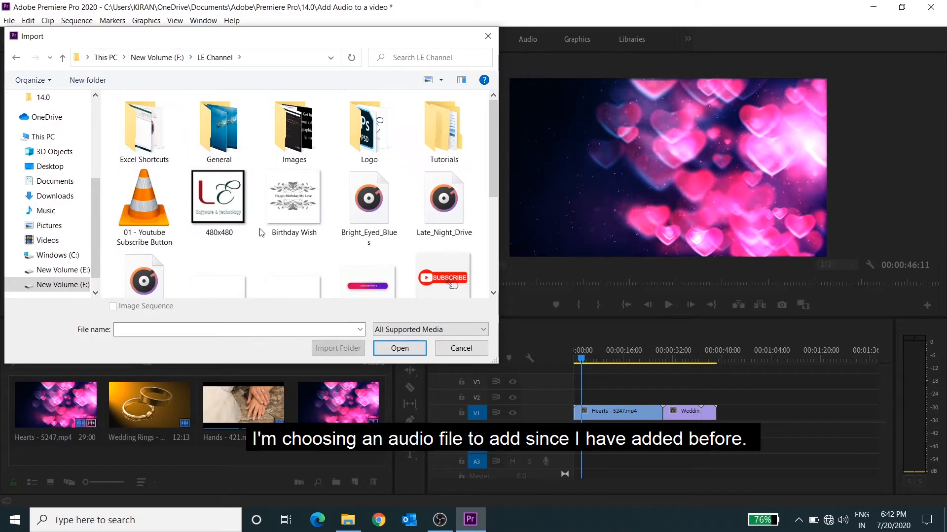
pyautogui.doubleClick(380, 199)
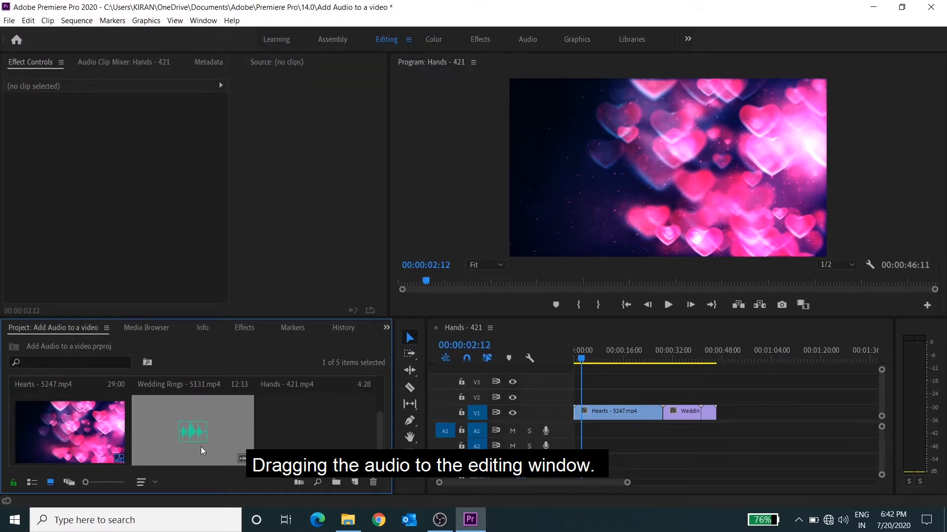
pyautogui.moveTo(614, 442); pyautogui.dragTo(582, 434)
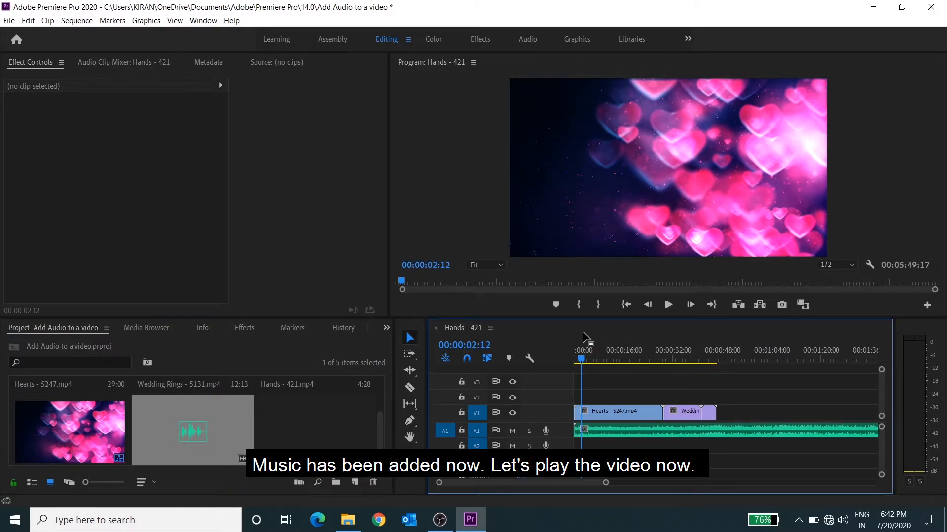
# Step: Play the sequence near its start and again from about 33 seconds to check the videos with the added music
pyautogui.moveTo(582, 358); pyautogui.dragTo(575, 360)
pyautogui.click(668, 305)
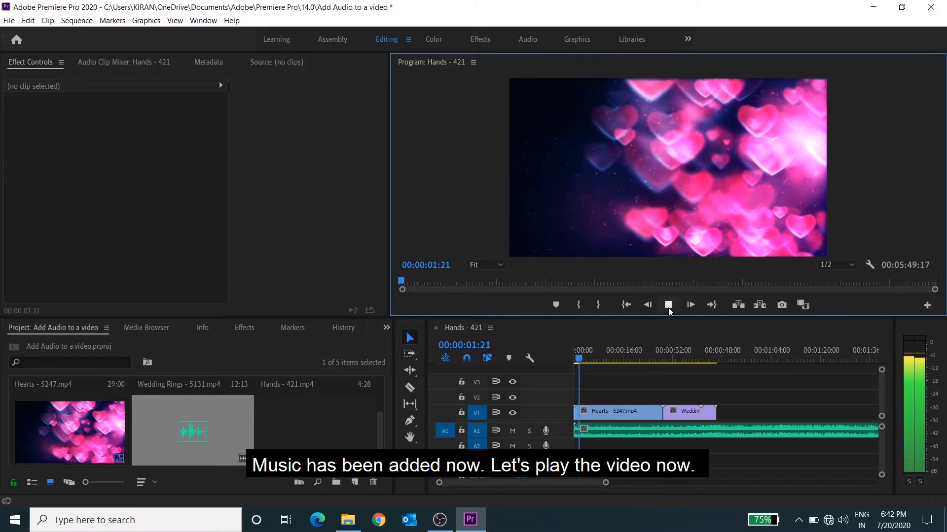
pyautogui.moveTo(631, 359); pyautogui.dragTo(700, 363)
pyautogui.click(679, 363)
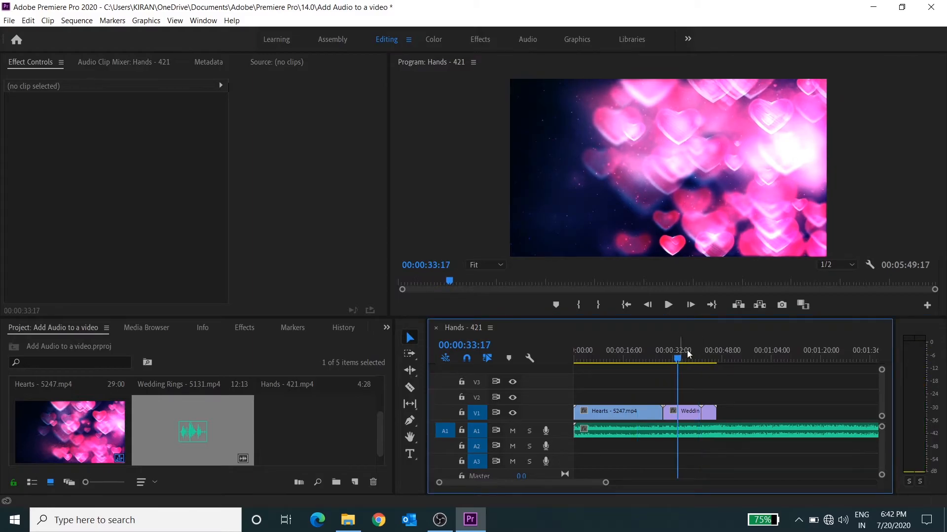
pyautogui.click(667, 305)
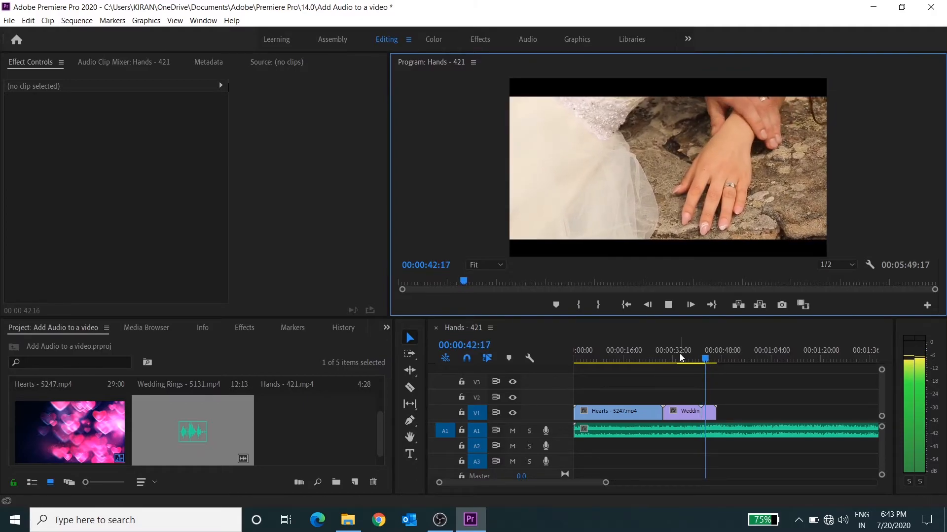
pyautogui.click(668, 304)
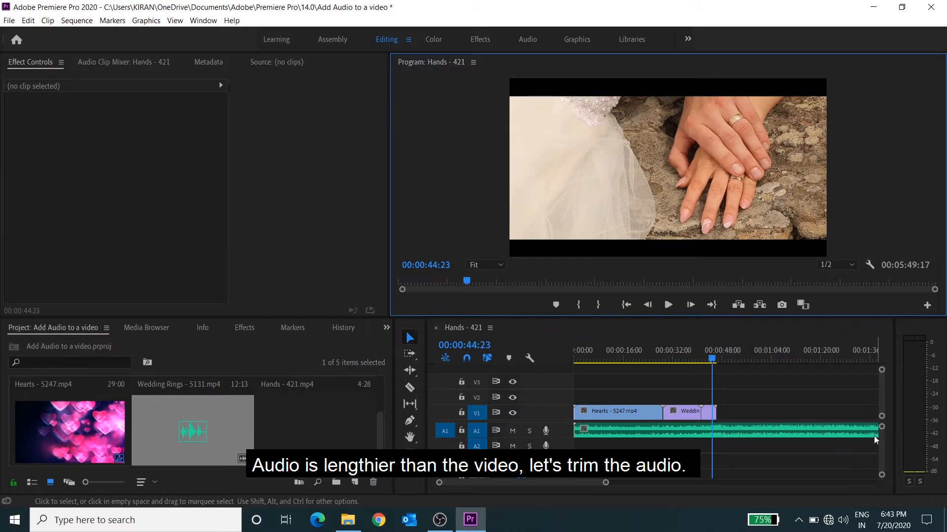
# Step: Trim the end of the music clip on track A1 to line up with the end of the last video clip
pyautogui.moveTo(606, 484); pyautogui.dragTo(741, 483)
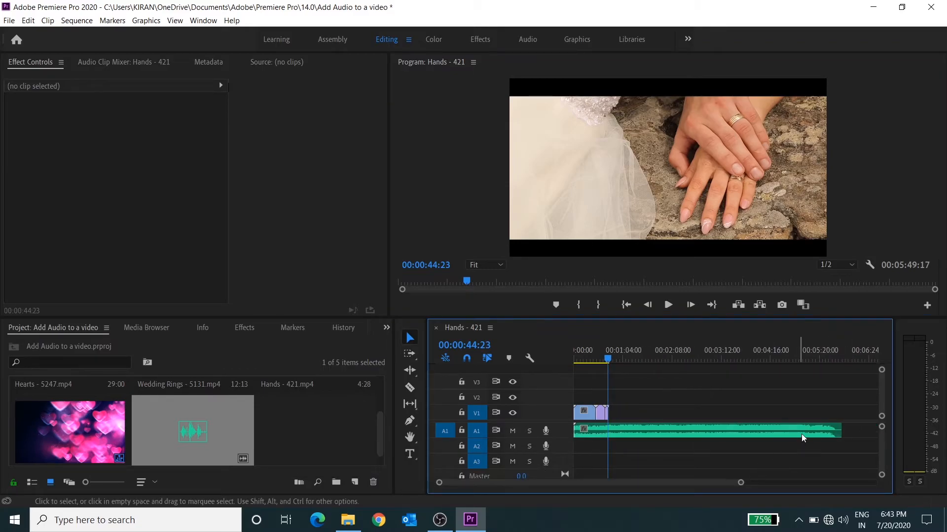
pyautogui.moveTo(844, 429); pyautogui.dragTo(608, 433)
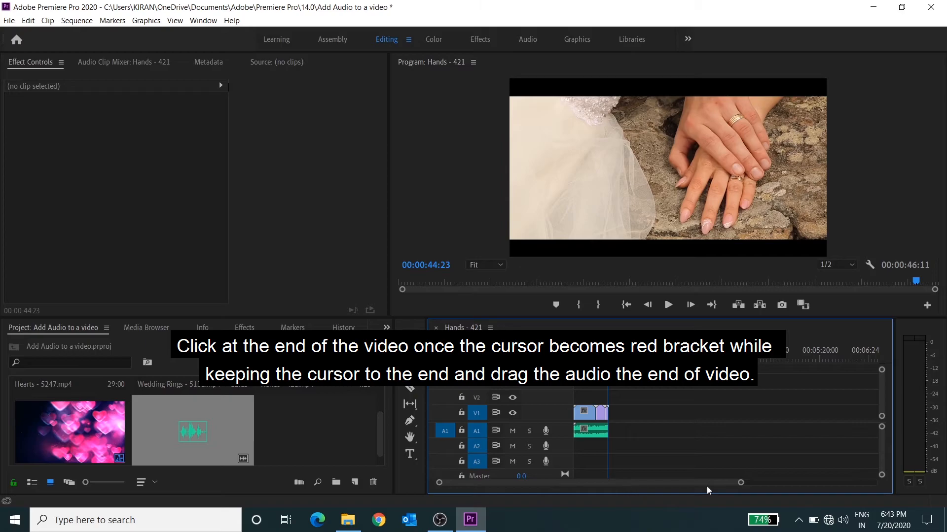
pyautogui.moveTo(739, 484); pyautogui.dragTo(611, 486)
pyautogui.moveTo(512, 484); pyautogui.dragTo(582, 486)
# Step: Play the sequence from about two seconds to check the trimmed music with the video
pyautogui.click(583, 359)
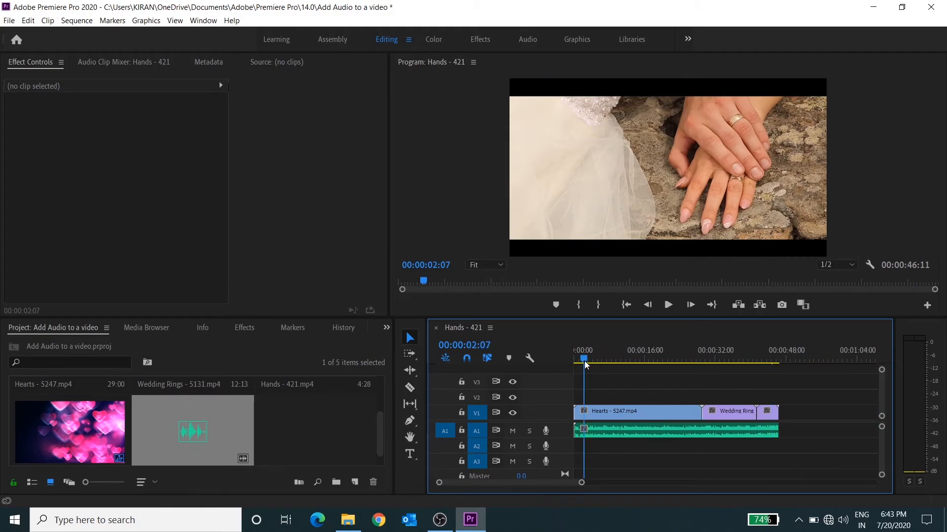
pyautogui.click(664, 316)
pyautogui.click(668, 305)
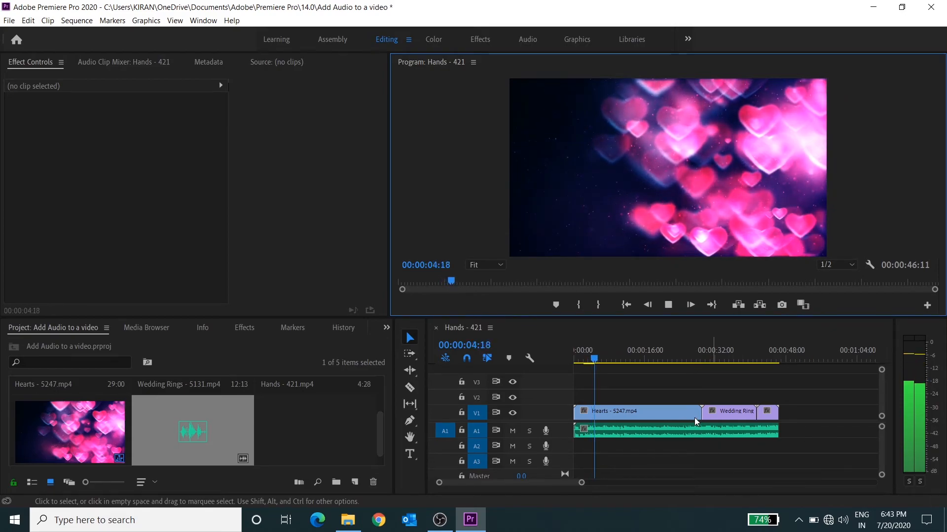
pyautogui.click(671, 305)
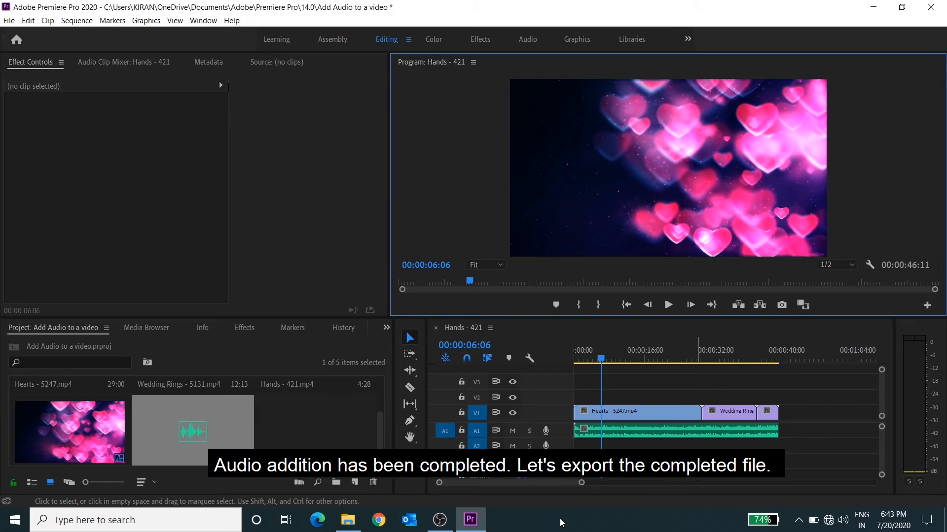
# Step: Start exporting the completed sequence
pyautogui.click(9, 20)
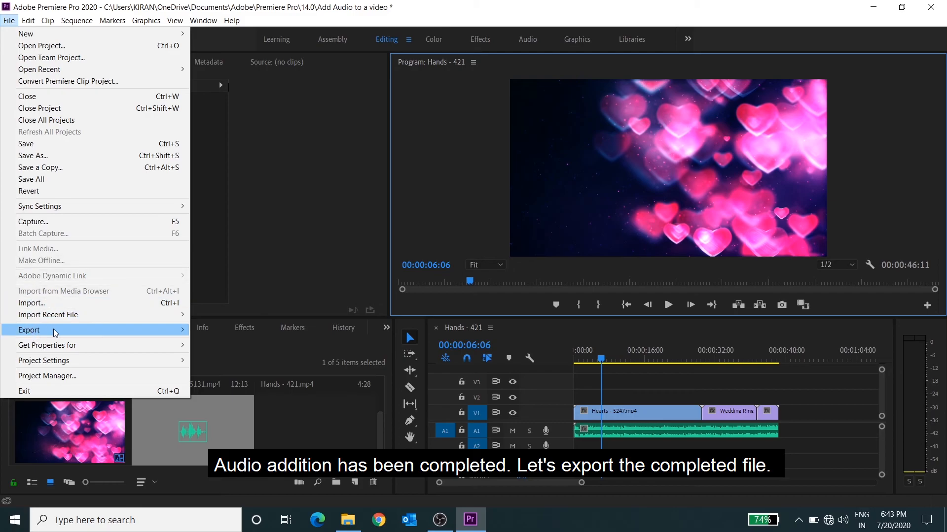
pyautogui.moveTo(175, 330)
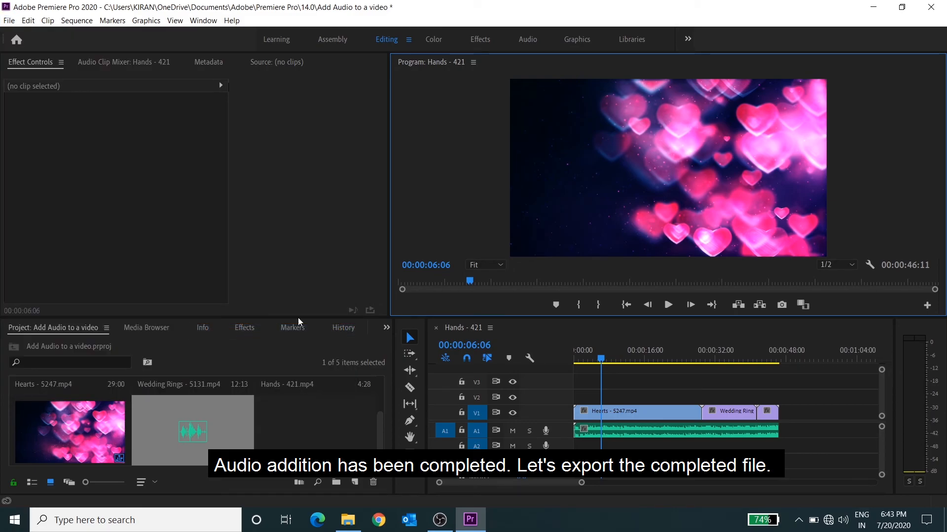